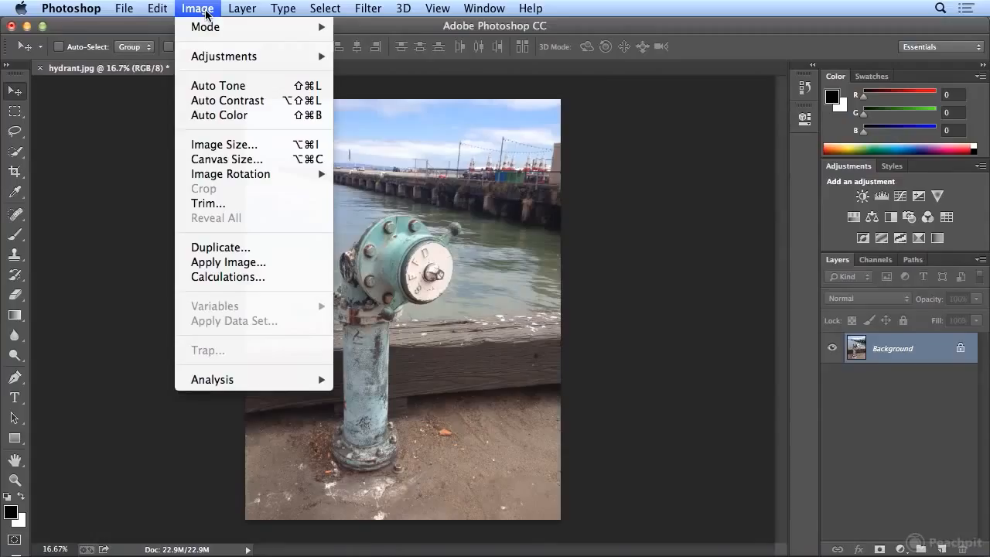
# Apply Auto Color, Auto Tone and Auto Contrast directly to the hydrant photo.
pyautogui.click(207, 115)
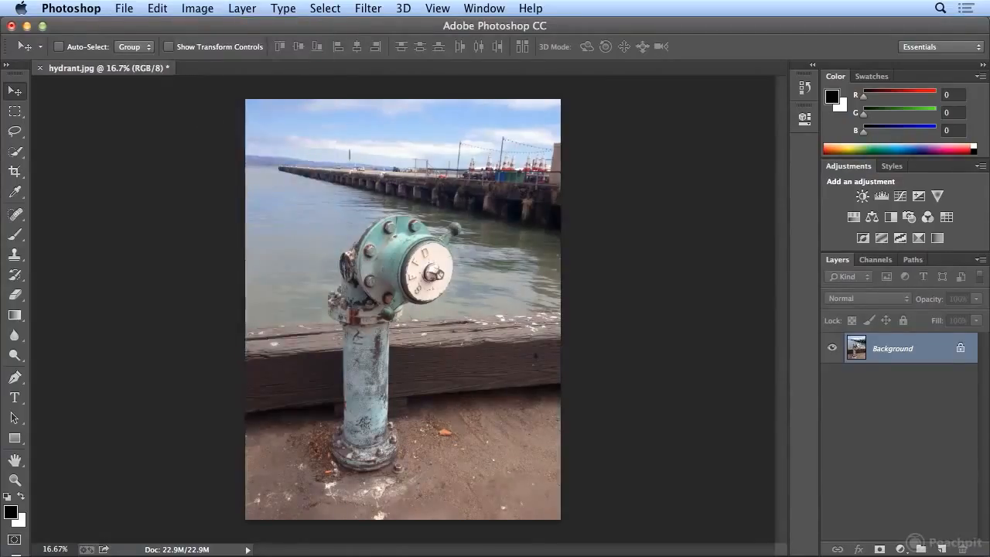
pyautogui.click(197, 8)
pyautogui.click(207, 93)
pyautogui.click(198, 9)
pyautogui.click(195, 102)
# Revert the hydrant photo to its Open state in the history, discarding the automatic corrections.
pyautogui.click(808, 89)
pyautogui.moveTo(784, 158); pyautogui.dragTo(783, 328)
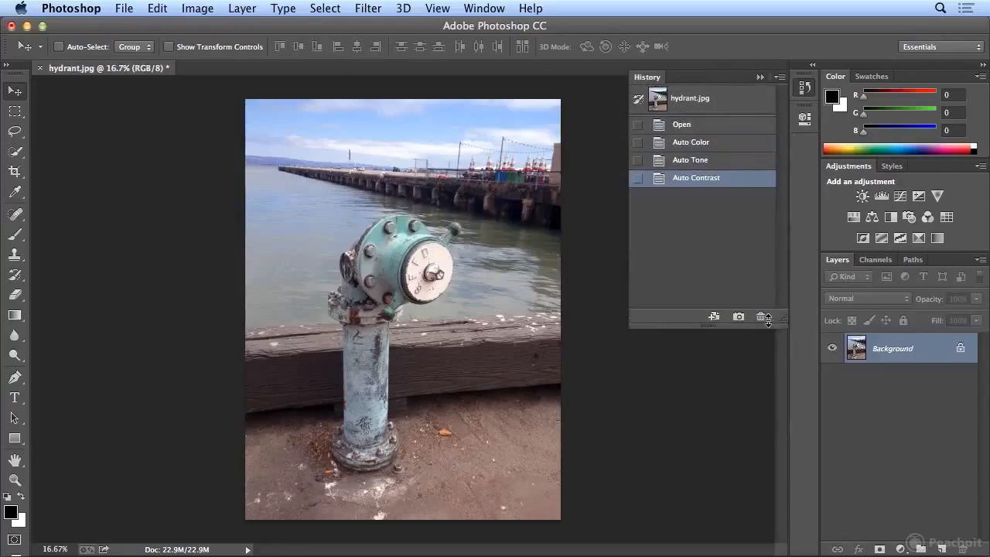
pyautogui.click(684, 127)
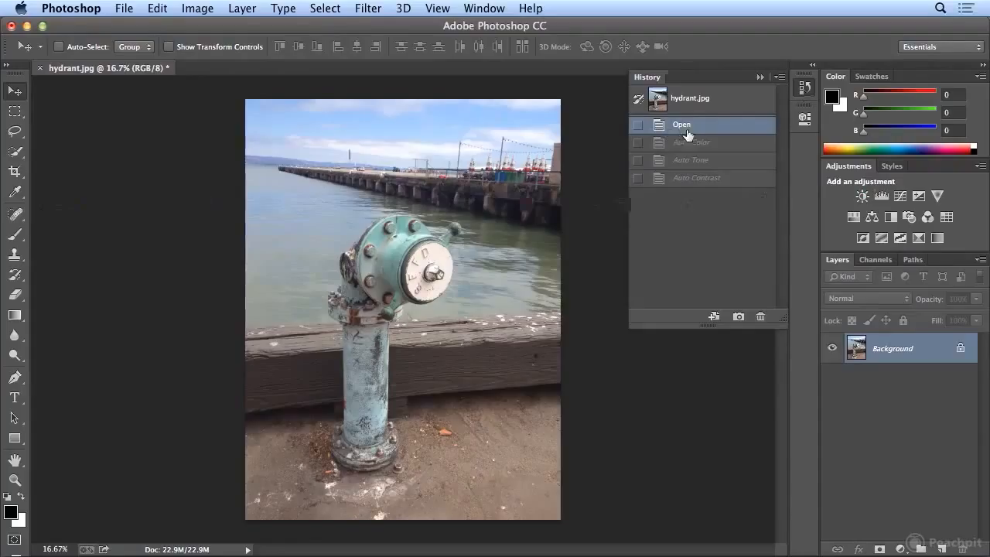
pyautogui.click(804, 89)
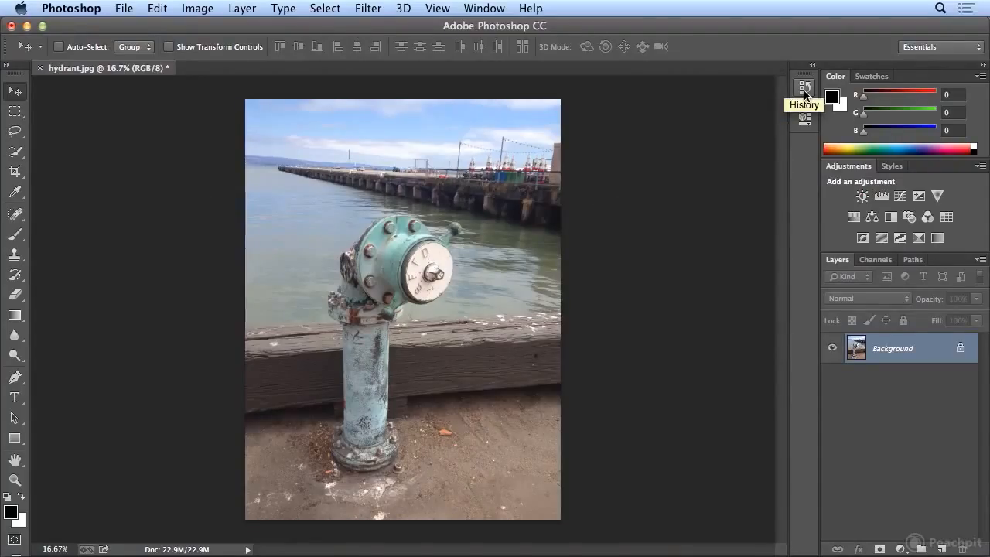
# Start a direct Levels adjustment on the photo and set the shadow input level to 11.
pyautogui.click(197, 9)
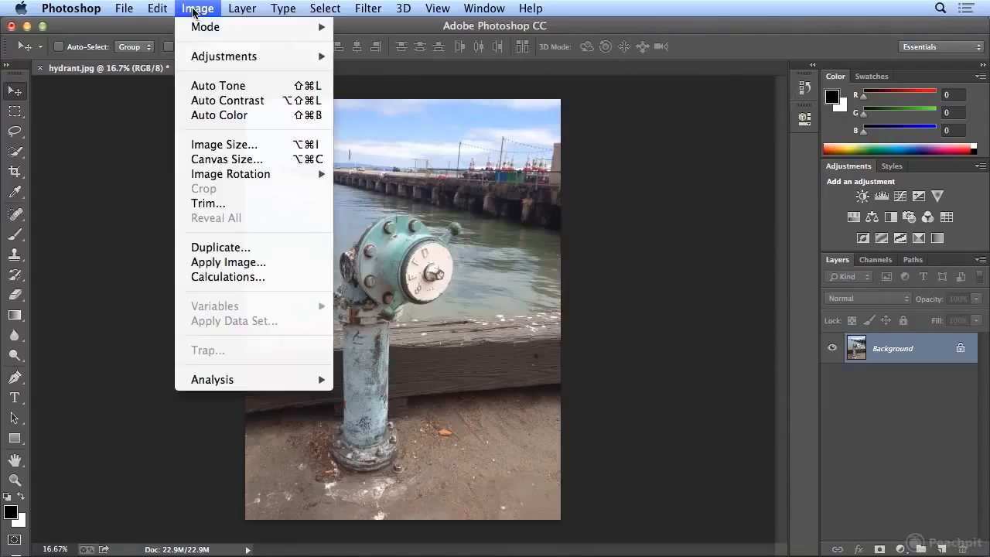
pyautogui.moveTo(196, 60)
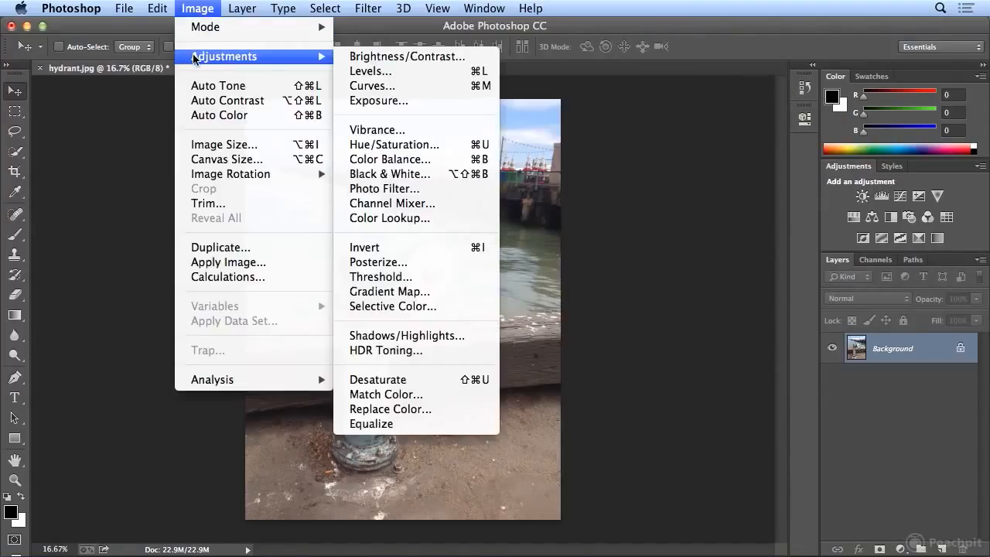
pyautogui.click(470, 74)
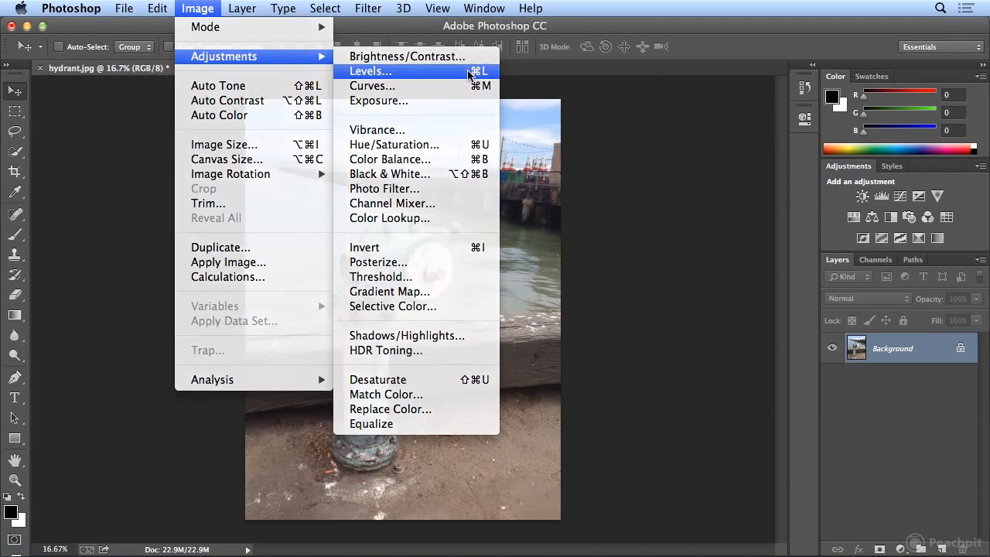
pyautogui.moveTo(463, 114); pyautogui.dragTo(693, 81)
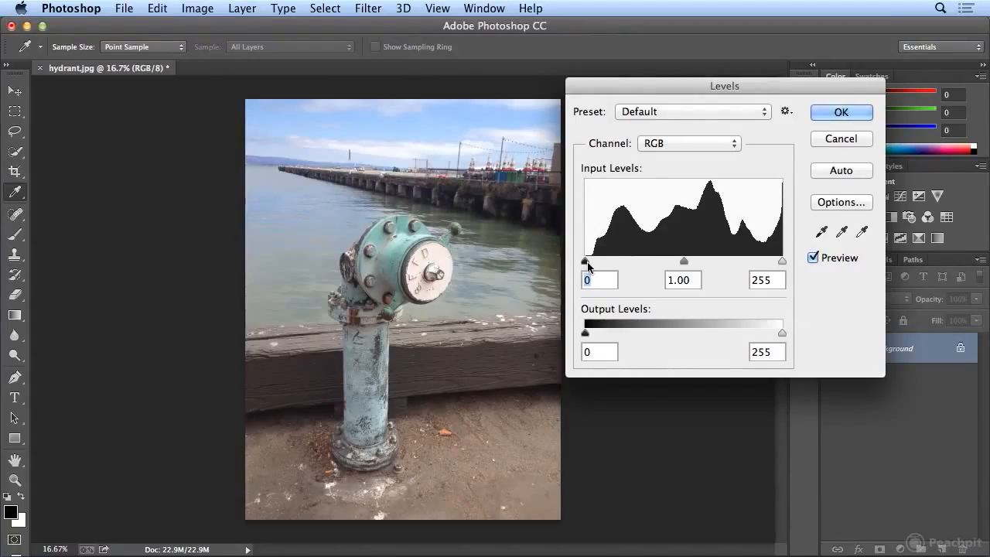
pyautogui.moveTo(588, 265); pyautogui.dragTo(594, 265)
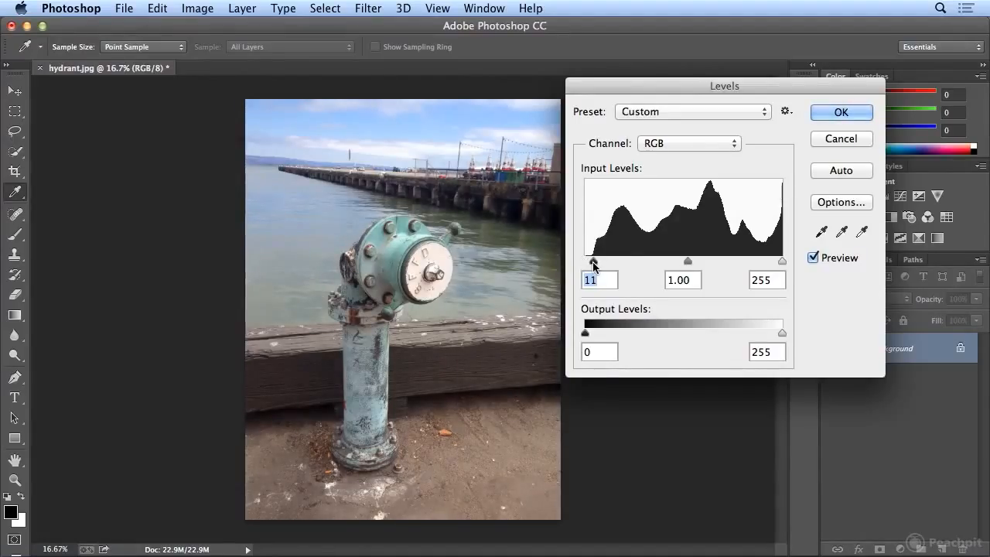
# Compare the photo with the Levels preview switched off and on.
pyautogui.click(828, 263)
pyautogui.click(828, 263)
pyautogui.click(828, 263)
pyautogui.click(829, 263)
pyautogui.click(829, 263)
pyautogui.click(829, 263)
# Set the Levels highlight input to 220 and apply the adjustment to the photo.
pyautogui.moveTo(782, 265); pyautogui.dragTo(754, 263)
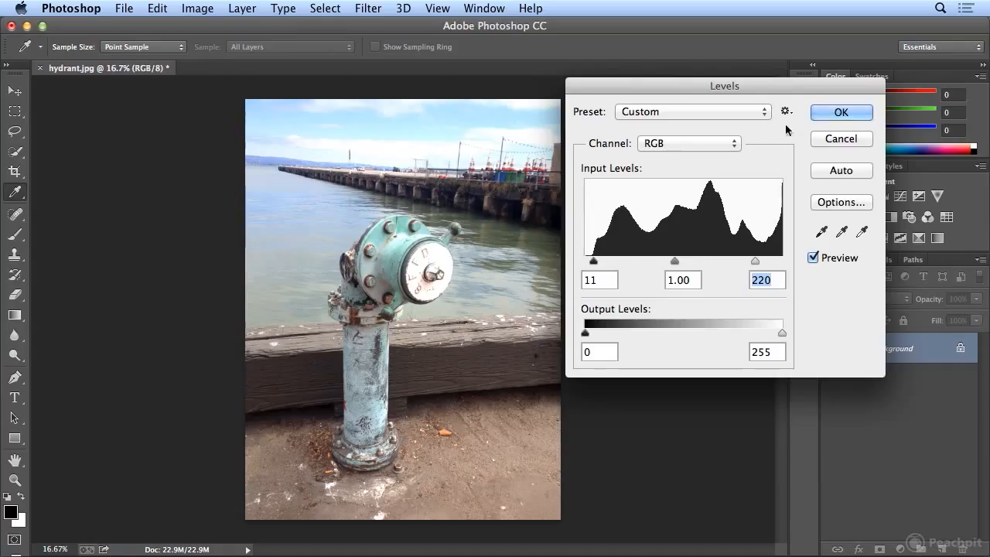
pyautogui.click(833, 112)
pyautogui.press('v')
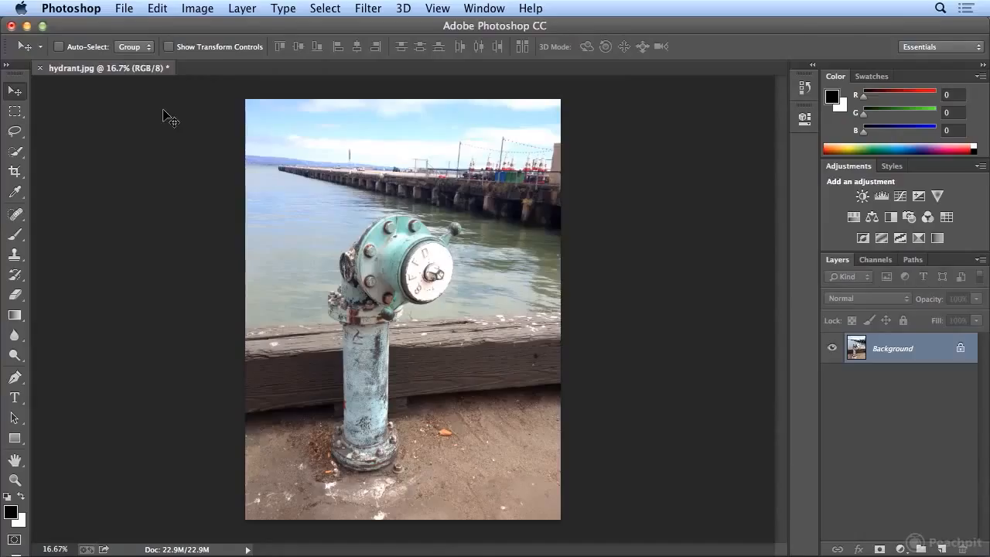
# Discard the direct Levels adjustment by returning to the Open state in the history.
pyautogui.click(804, 88)
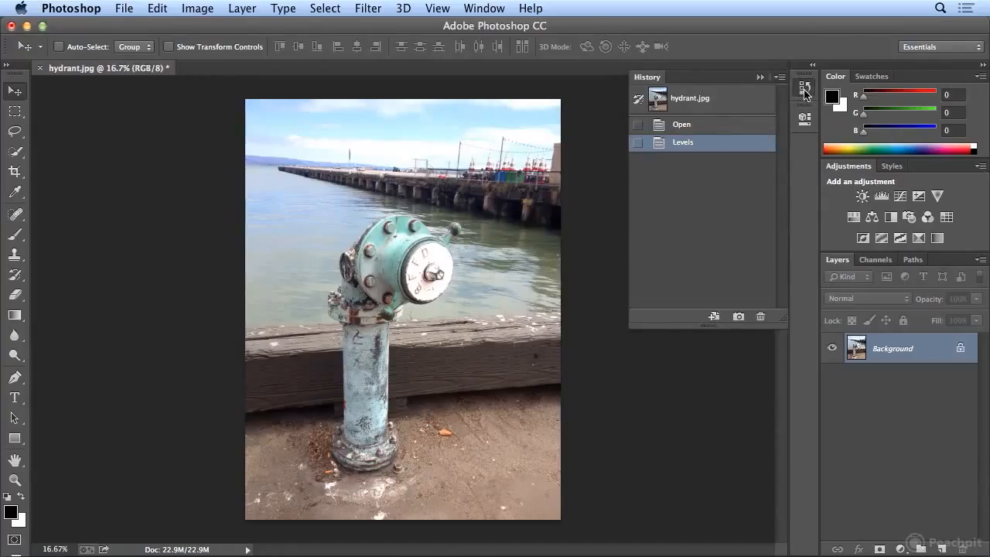
pyautogui.click(718, 127)
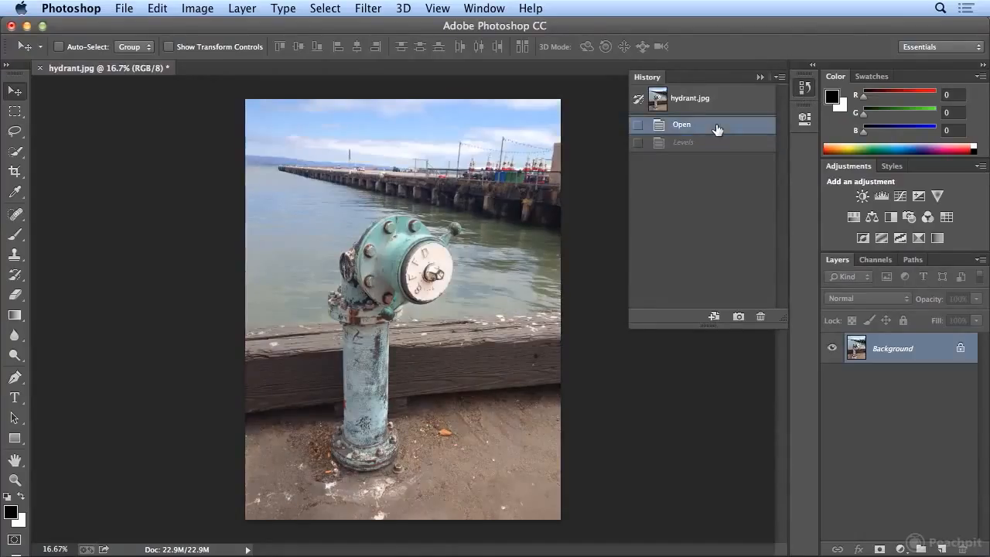
pyautogui.click(805, 89)
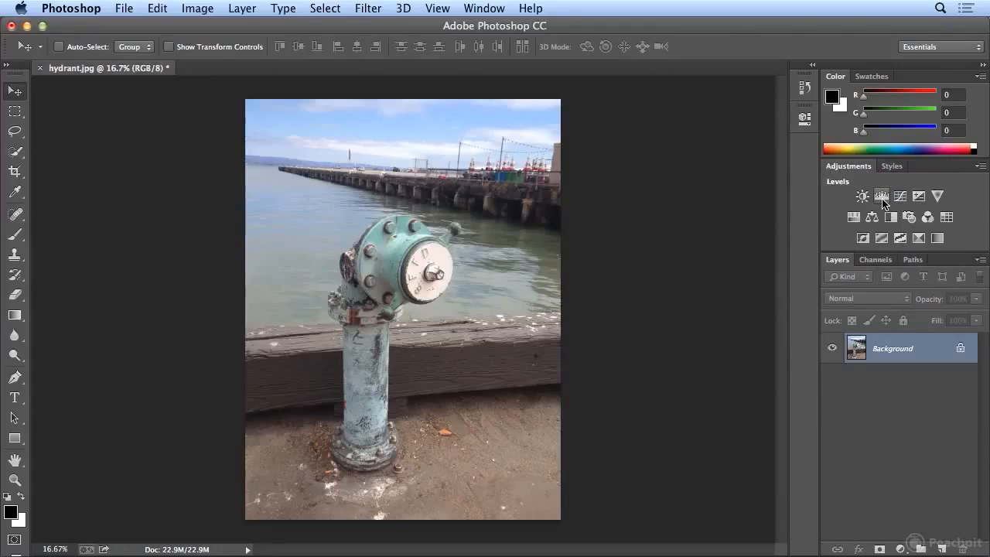
pyautogui.click(900, 548)
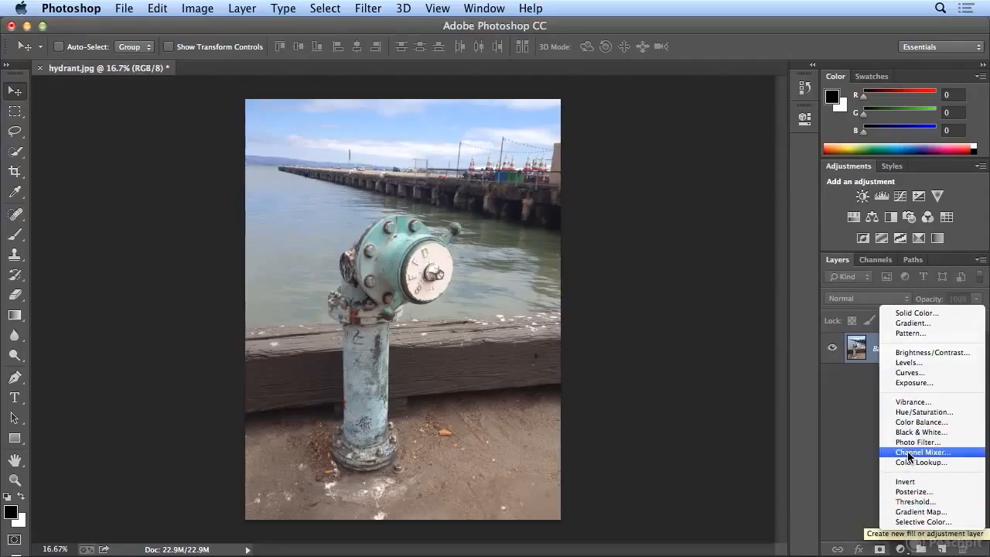
pyautogui.click(829, 227)
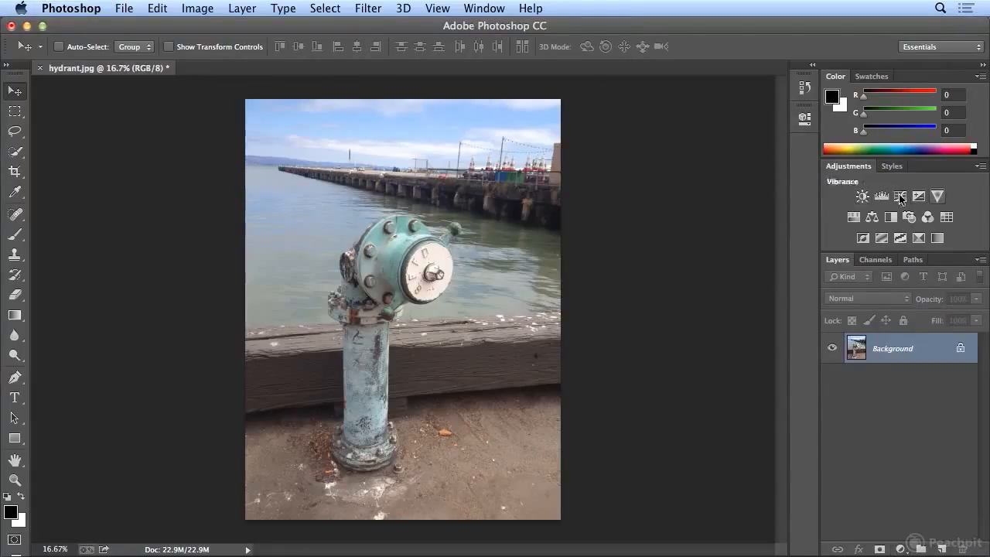
pyautogui.click(900, 549)
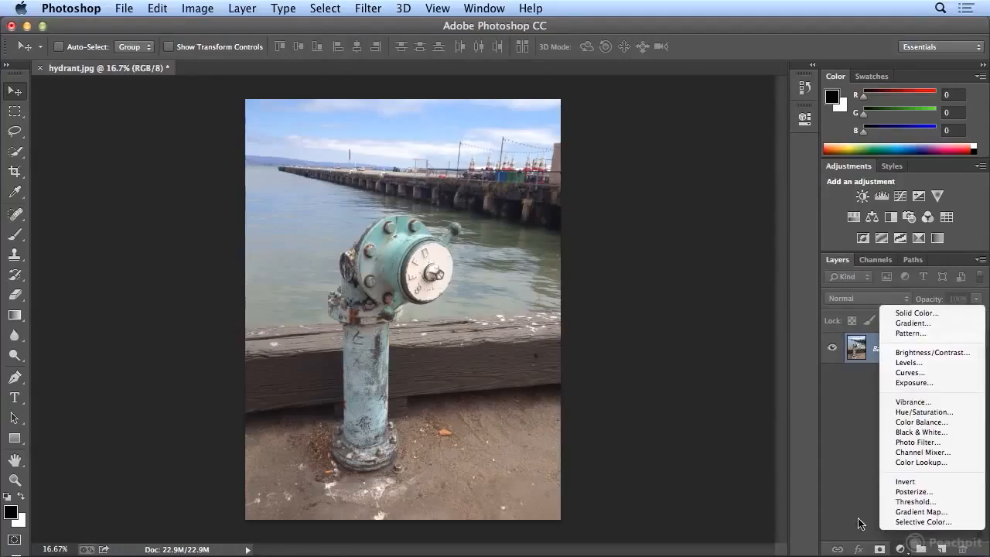
pyautogui.click(895, 543)
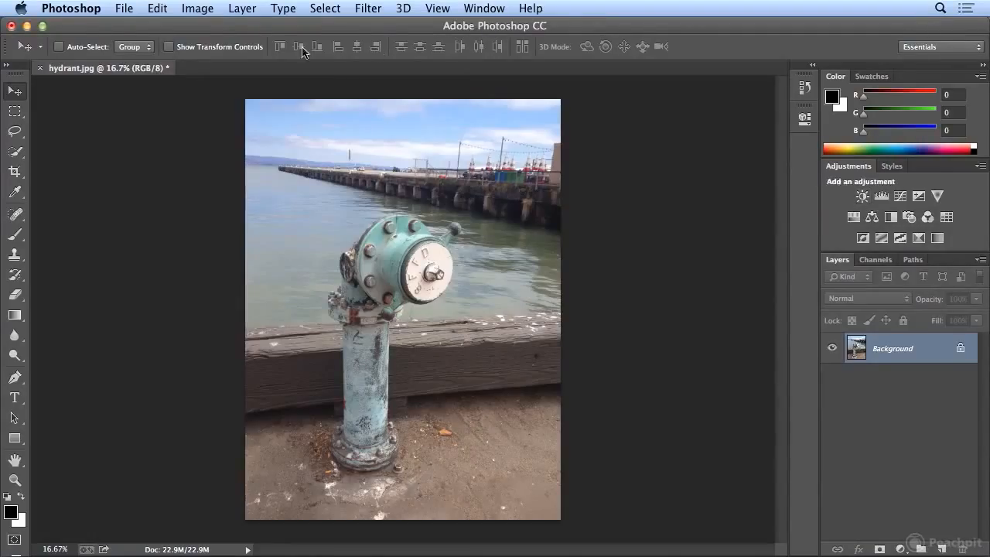
pyautogui.click(205, 11)
pyautogui.moveTo(216, 60)
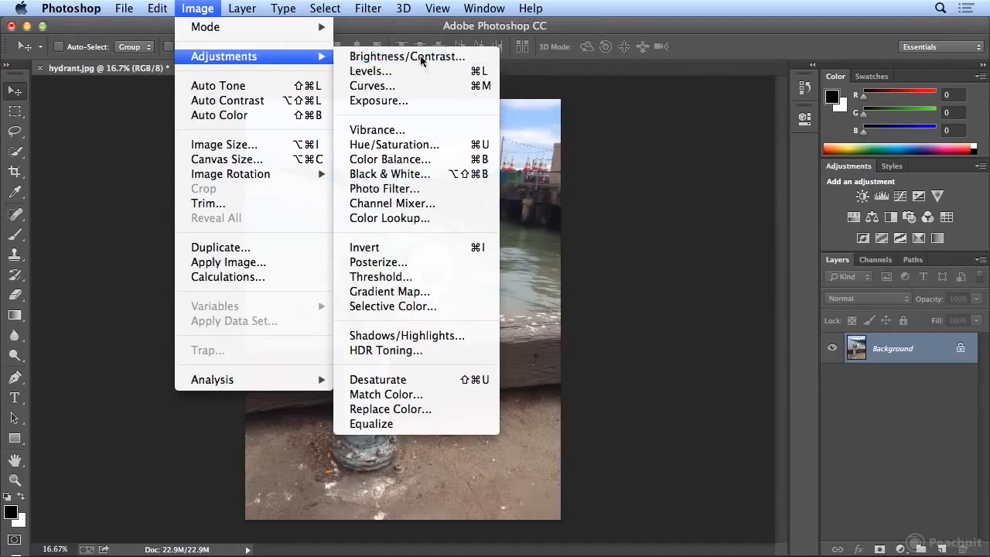
pyautogui.click(193, 8)
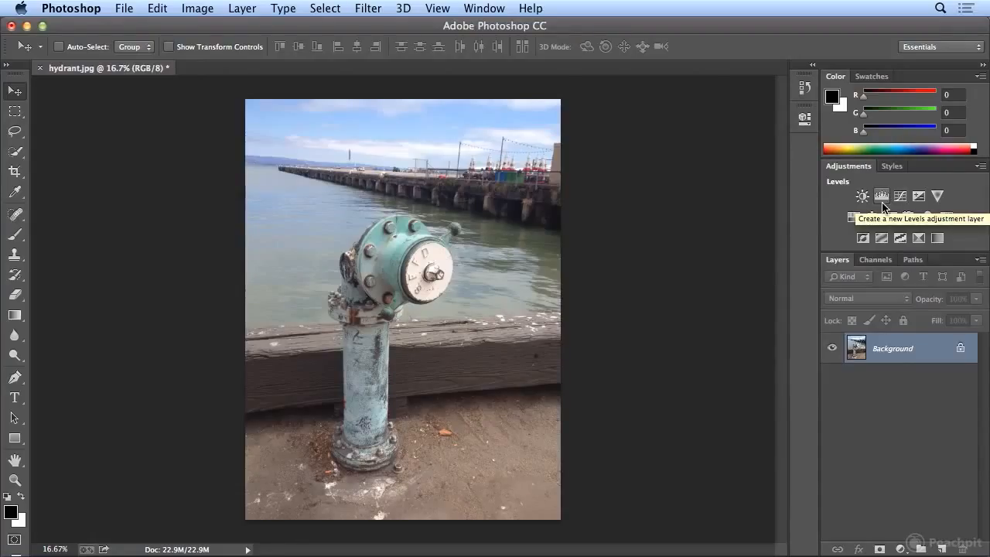
# Add a Levels adjustment layer above the background and set its shadow input level to 11.
pyautogui.click(882, 197)
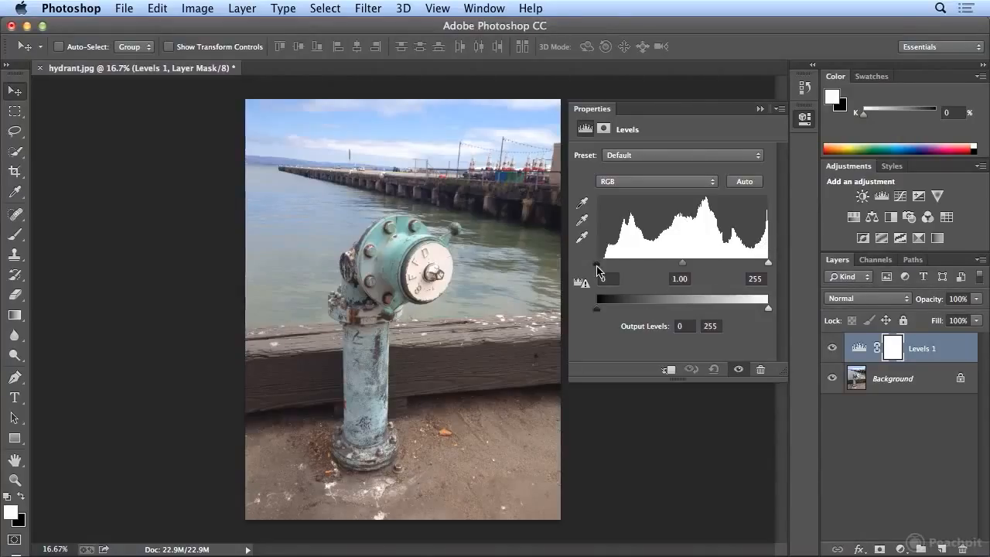
pyautogui.moveTo(596, 265); pyautogui.dragTo(605, 271)
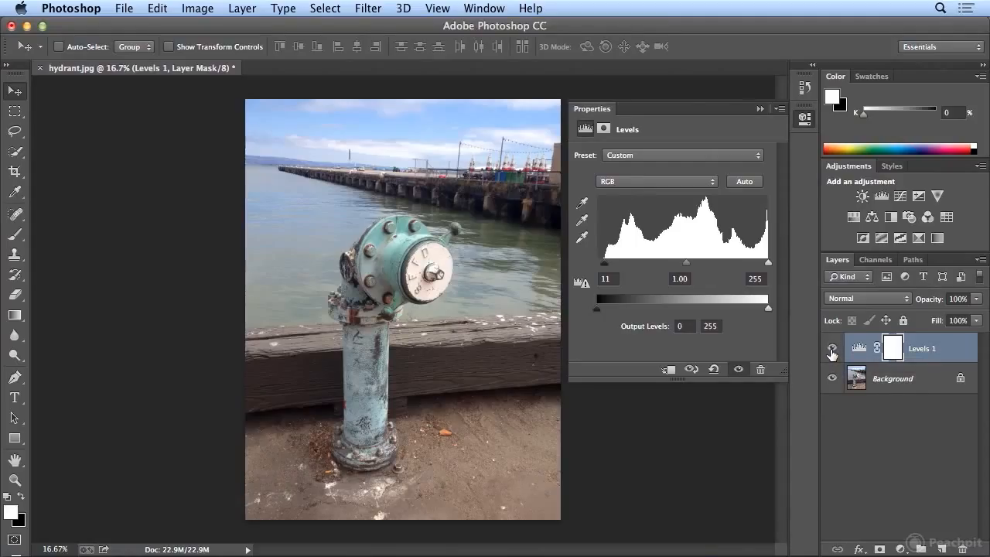
# Compare the photo with and without the Levels adjustment layer by toggling the layer's visibility.
pyautogui.click(833, 350)
pyautogui.click(832, 350)
pyautogui.click(832, 351)
pyautogui.click(831, 352)
pyautogui.click(831, 352)
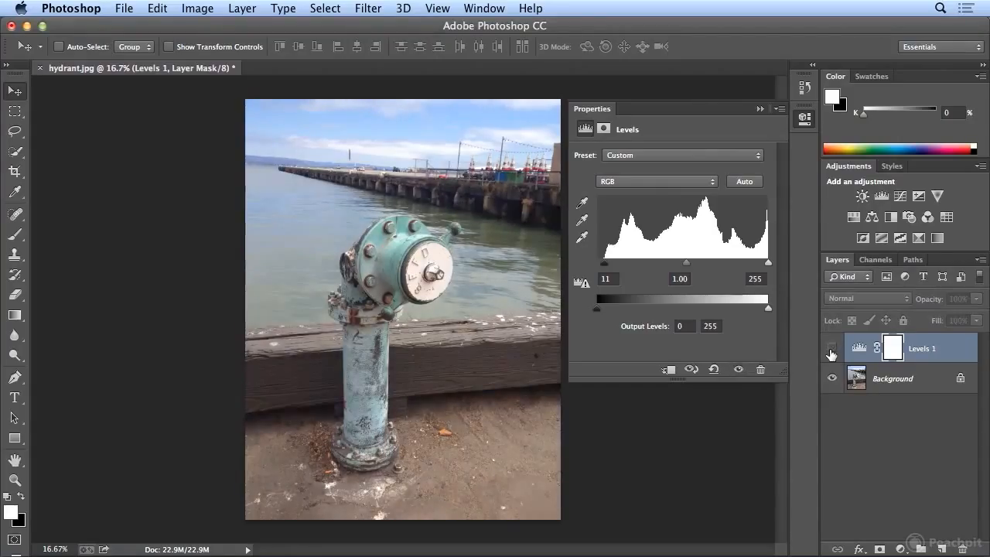
pyautogui.click(832, 352)
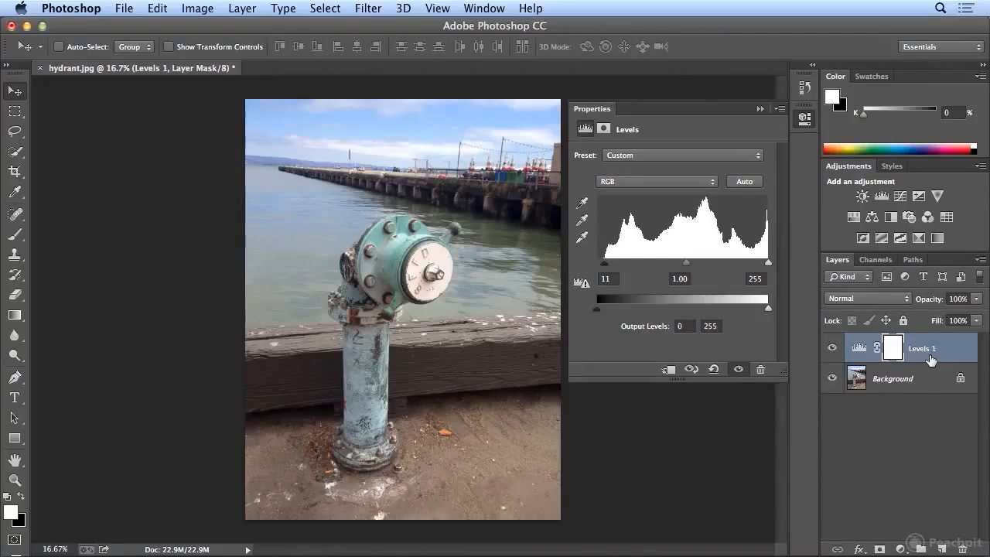
pyautogui.click(830, 349)
pyautogui.click(833, 350)
pyautogui.click(833, 349)
pyautogui.click(833, 349)
# Save the layered document as hydrant_end.psd in Photoshop format in the 04_image_editing folder, with Maximize Compatibility on.
pyautogui.click(125, 9)
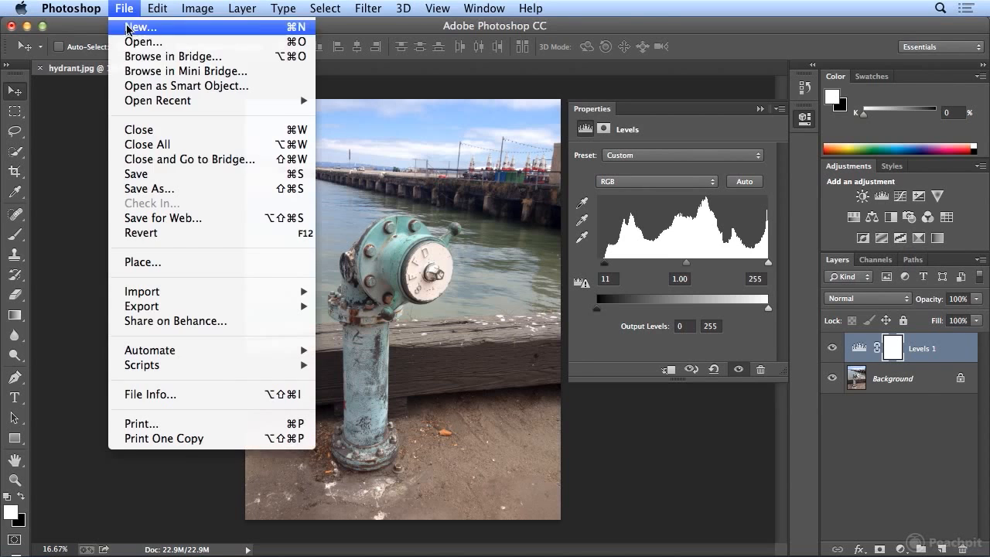
pyautogui.click(152, 175)
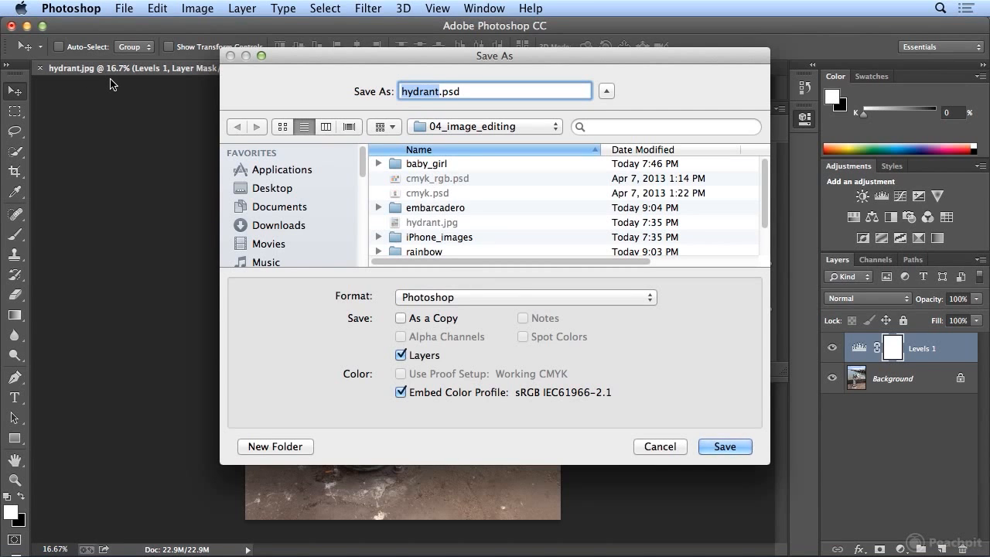
pyautogui.click(439, 91)
pyautogui.write('_end')
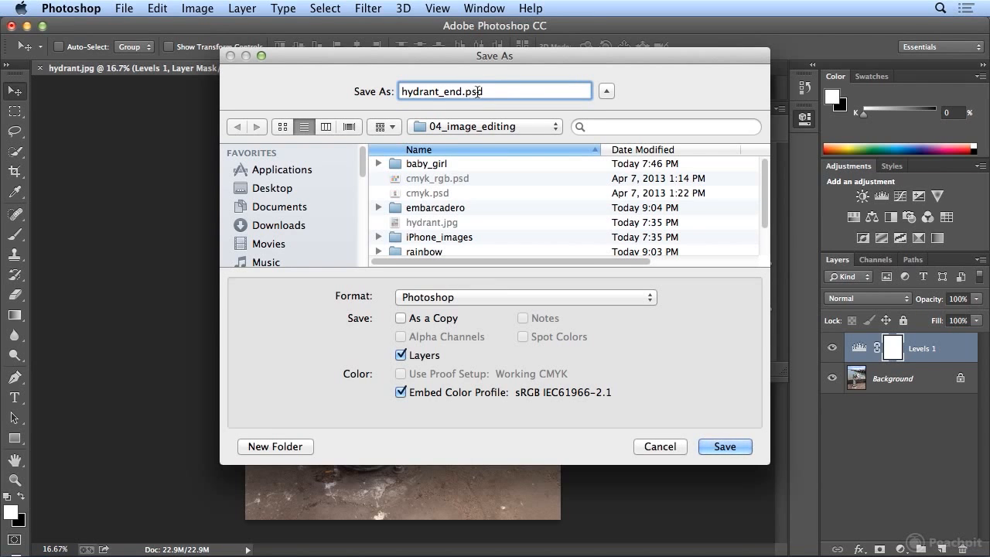
pyautogui.click(423, 298)
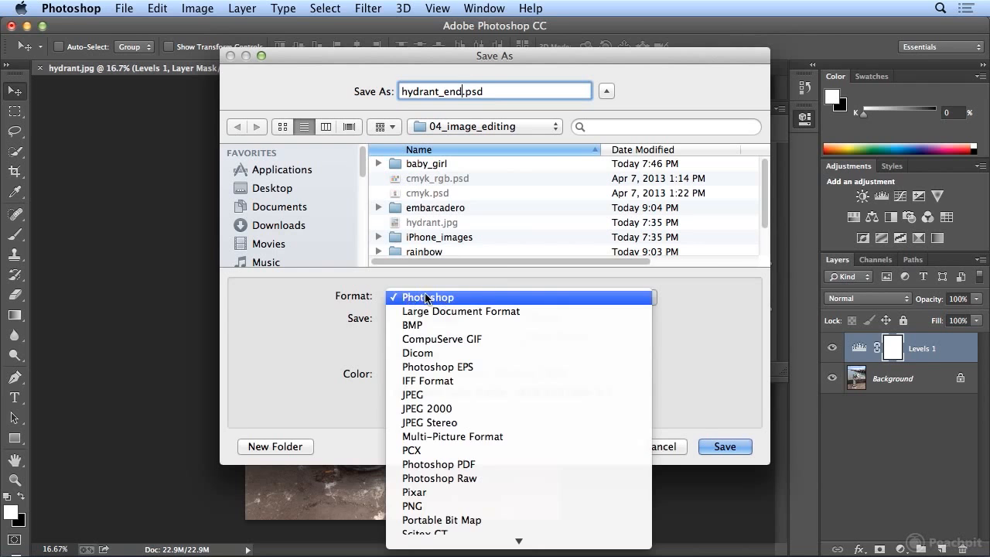
pyautogui.click(425, 298)
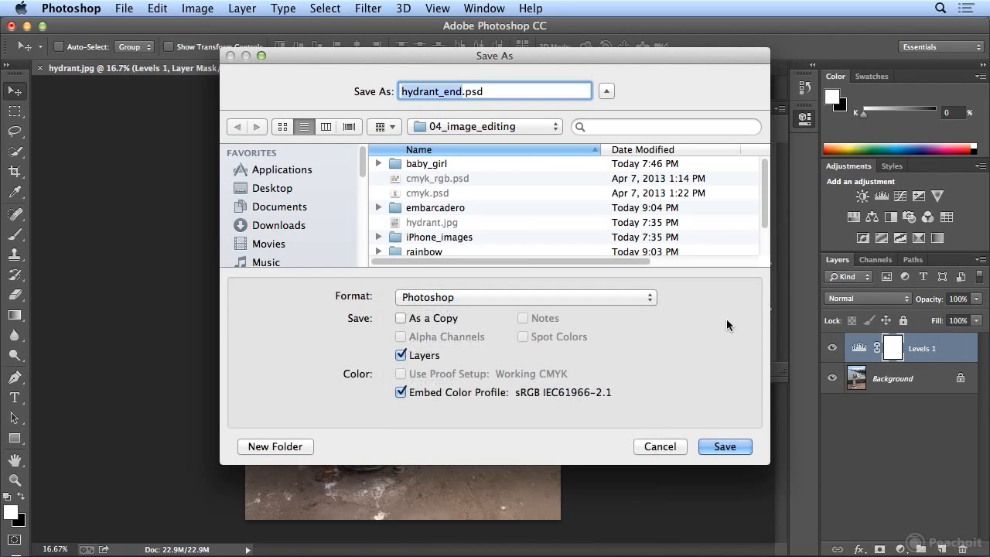
pyautogui.click(719, 447)
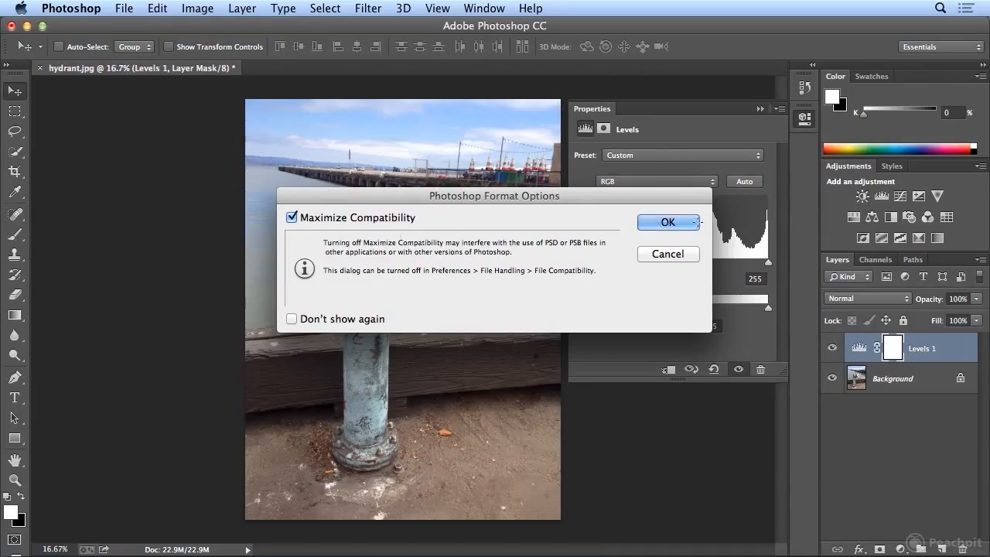
pyautogui.click(696, 222)
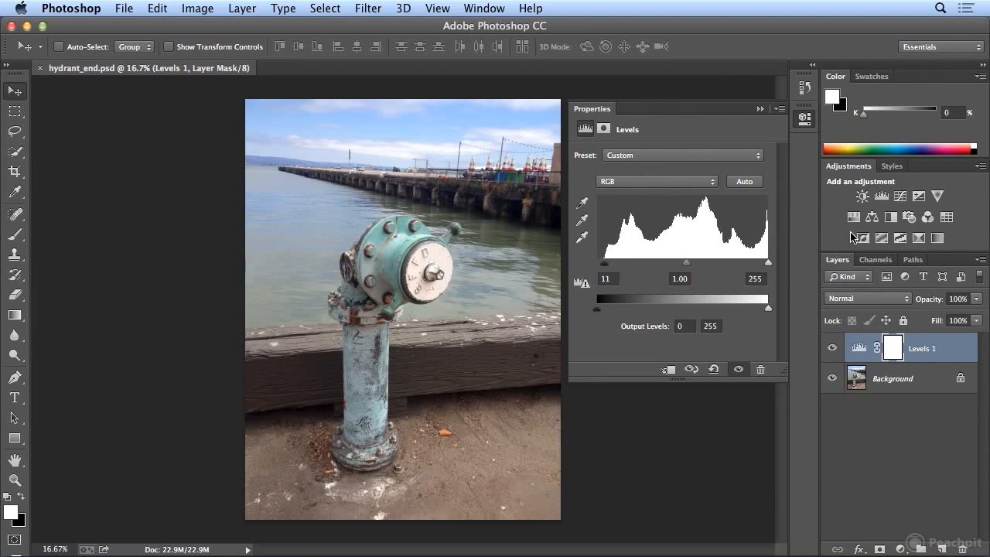
# Set the midtone input of the Levels adjustment layer to 0.88.
pyautogui.moveTo(686, 264)
pyautogui.mouseDown()
pyautogui.moveTo(712, 269)
pyautogui.moveTo(667, 270)
pyautogui.moveTo(712, 274)
pyautogui.moveTo(656, 276)
pyautogui.moveTo(694, 273)
pyautogui.mouseUp()
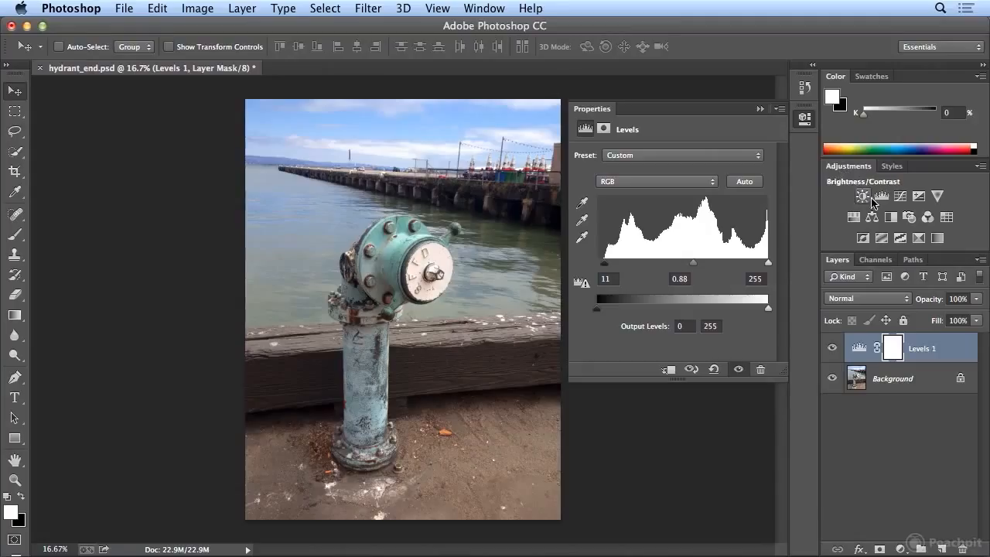
# Add a Vibrance adjustment layer above the Levels layer and set its vibrance to +47.
pyautogui.click(937, 196)
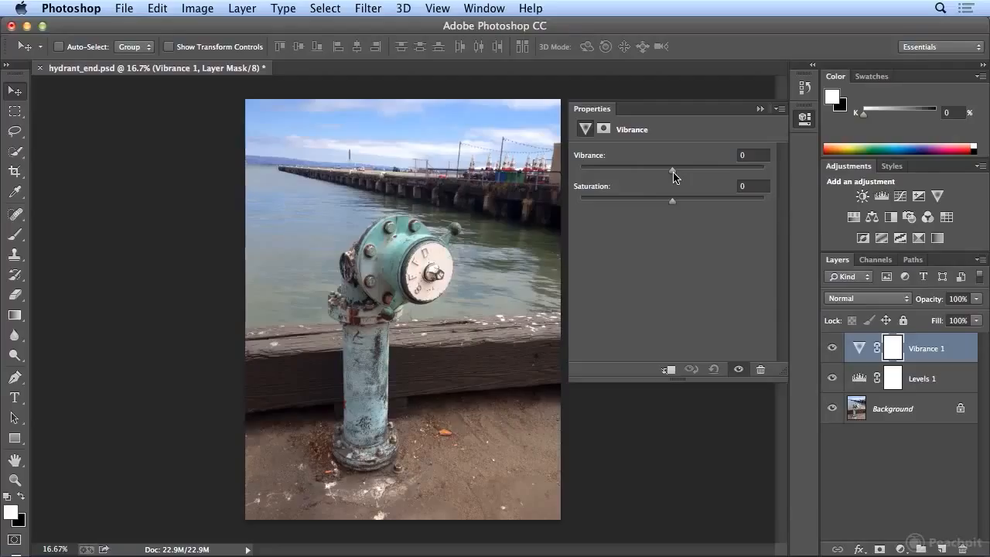
pyautogui.moveTo(673, 176); pyautogui.dragTo(715, 179)
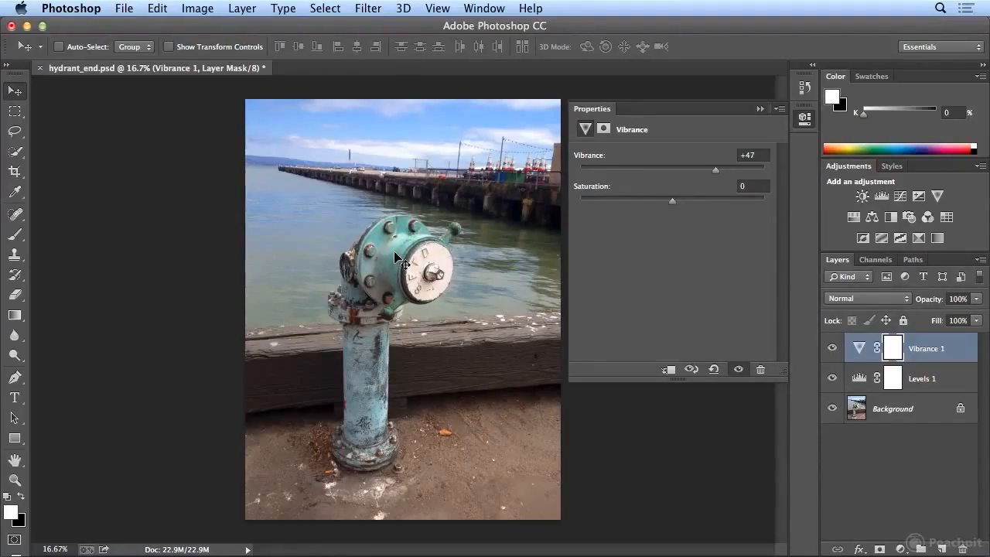
# Compare the photo with and without the Vibrance adjustment by repeatedly toggling that layer's visibility.
pyautogui.click(832, 349)
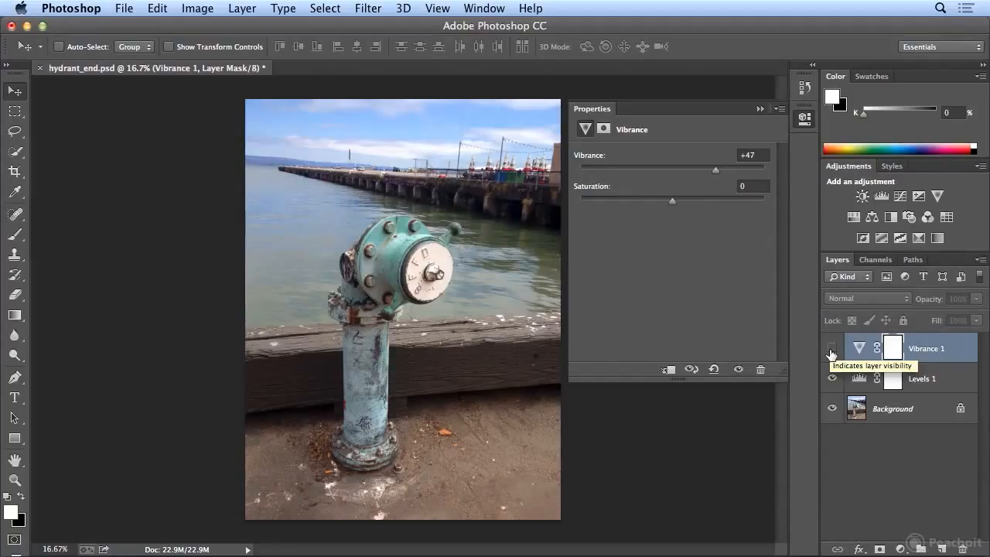
pyautogui.click(832, 350)
pyautogui.click(832, 351)
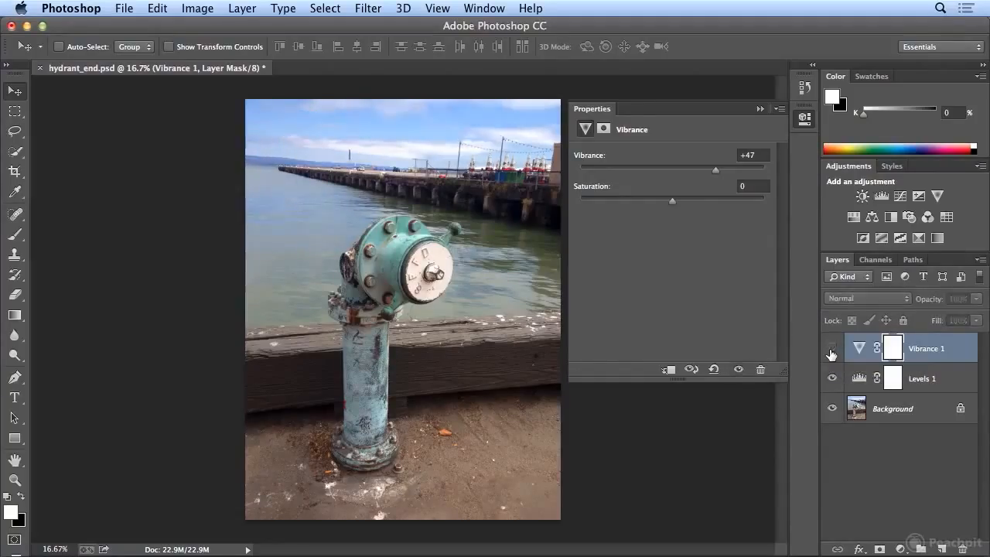
pyautogui.click(831, 352)
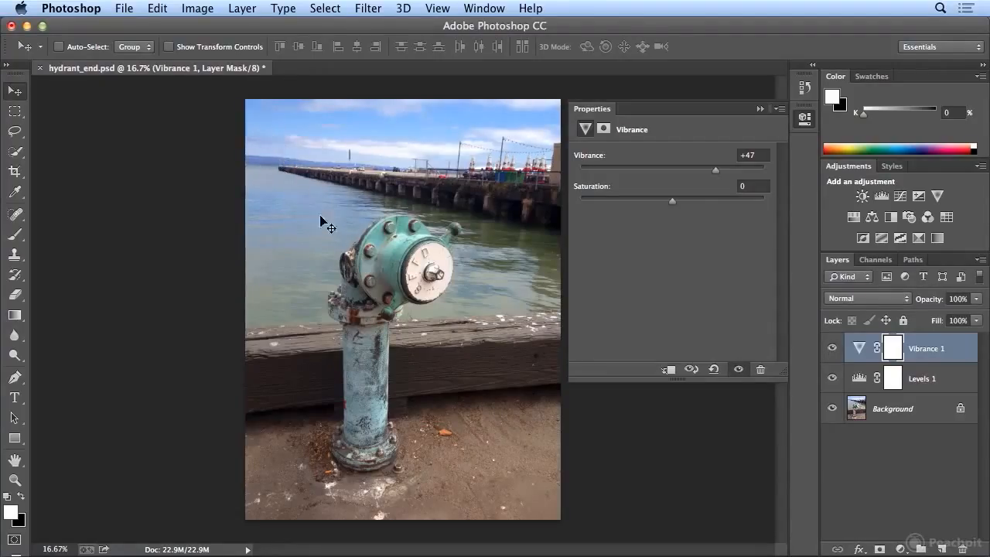
pyautogui.click(833, 350)
pyautogui.click(833, 351)
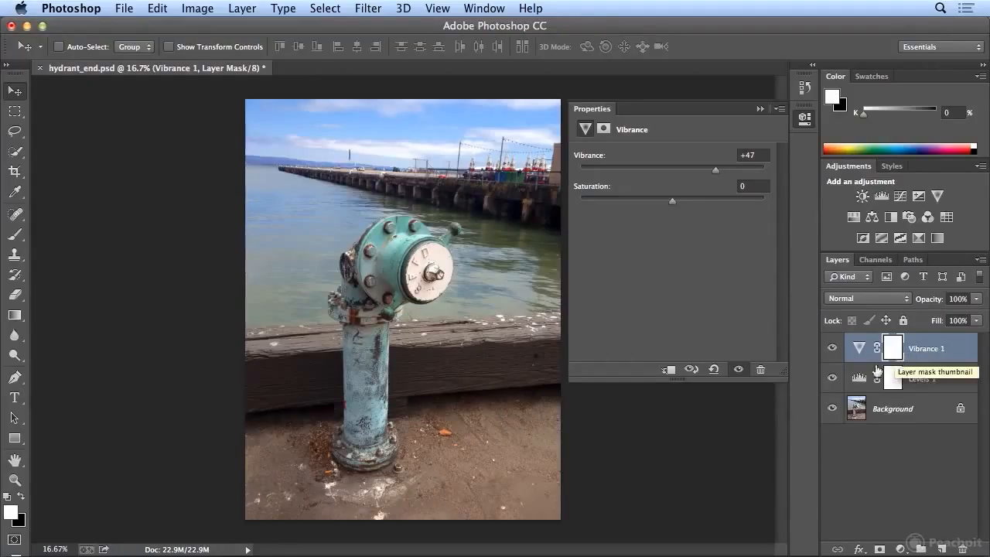
# Check the separate effects of the Levels and Vibrance layers by hiding and showing each, and collapse the adjustment properties.
pyautogui.click(831, 378)
pyautogui.click(831, 379)
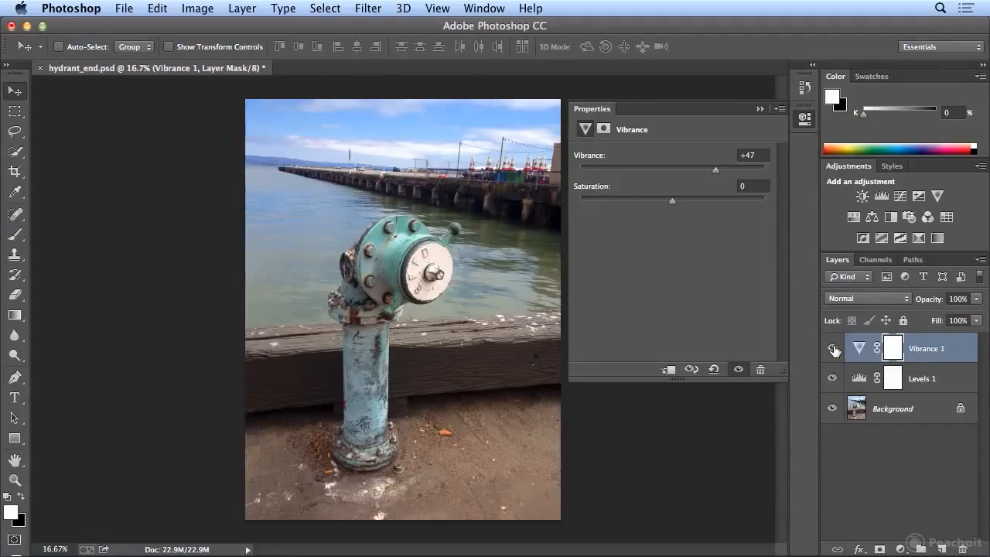
pyautogui.click(832, 379)
pyautogui.click(832, 379)
pyautogui.click(833, 352)
pyautogui.click(833, 352)
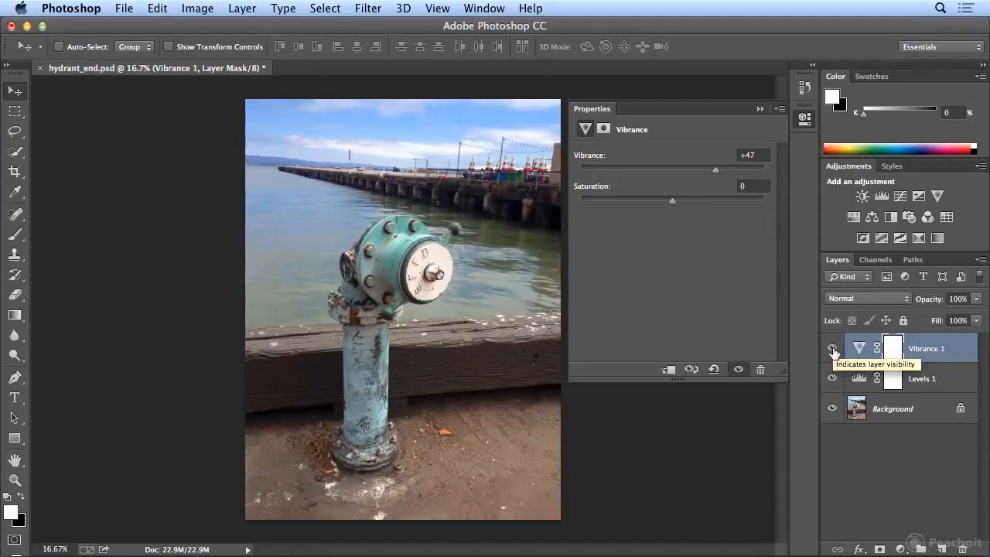
pyautogui.click(802, 121)
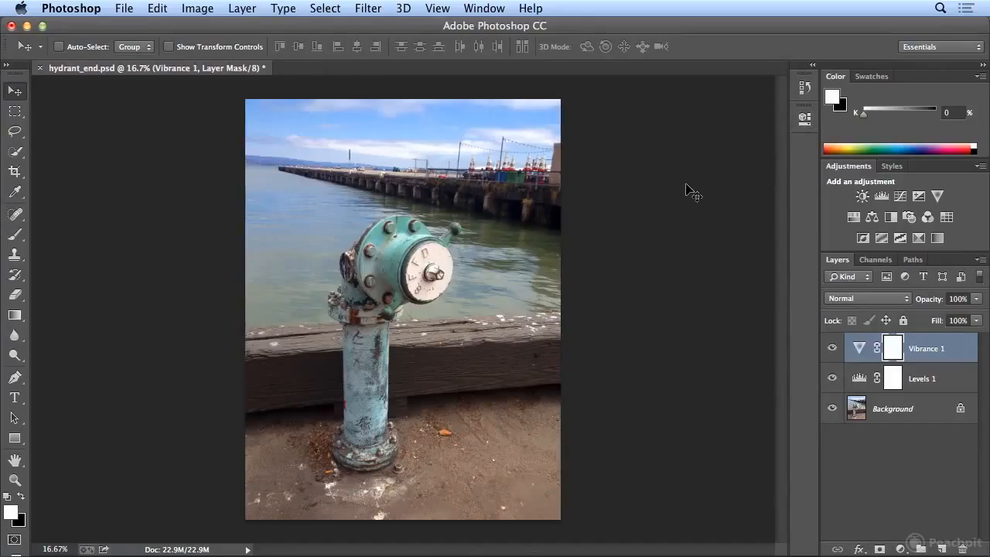
pyautogui.click(199, 8)
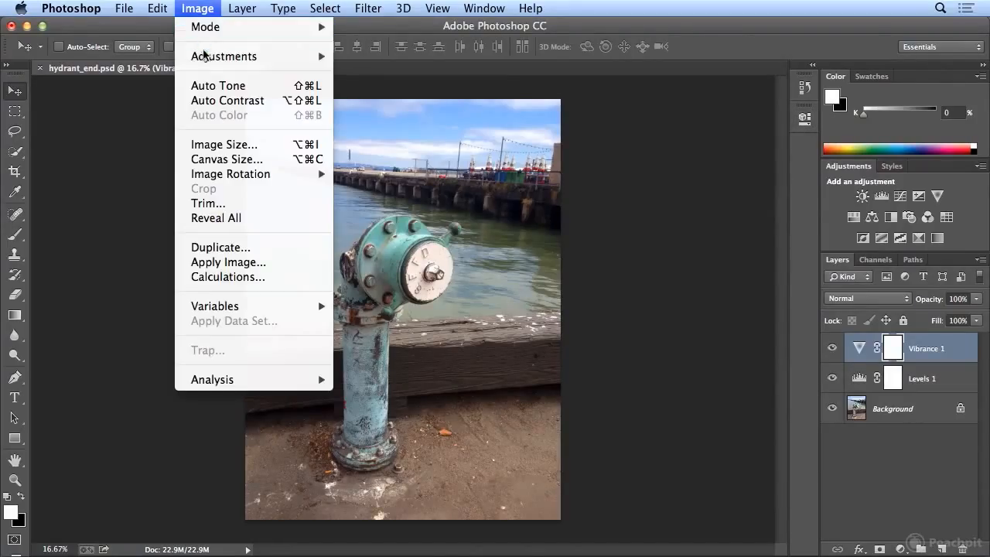
pyautogui.click(199, 8)
pyautogui.click(200, 7)
pyautogui.click(200, 8)
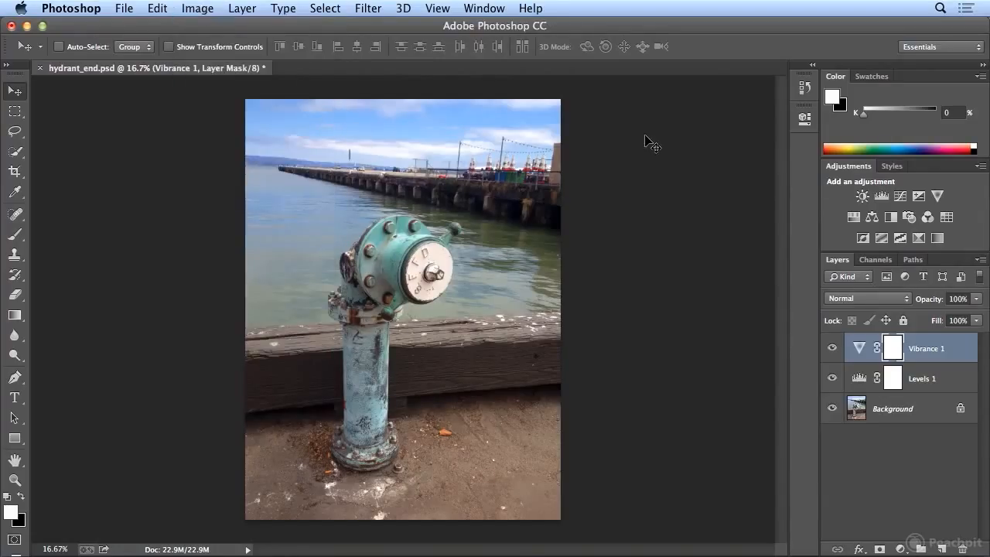